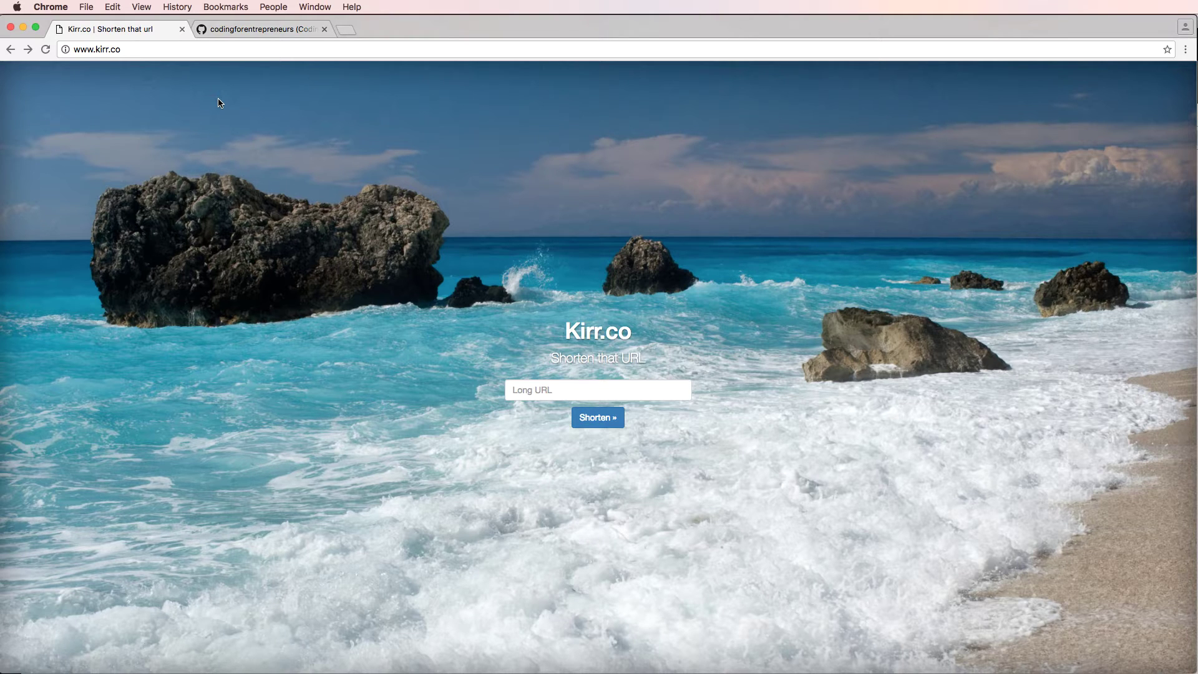
left_click(583, 391)
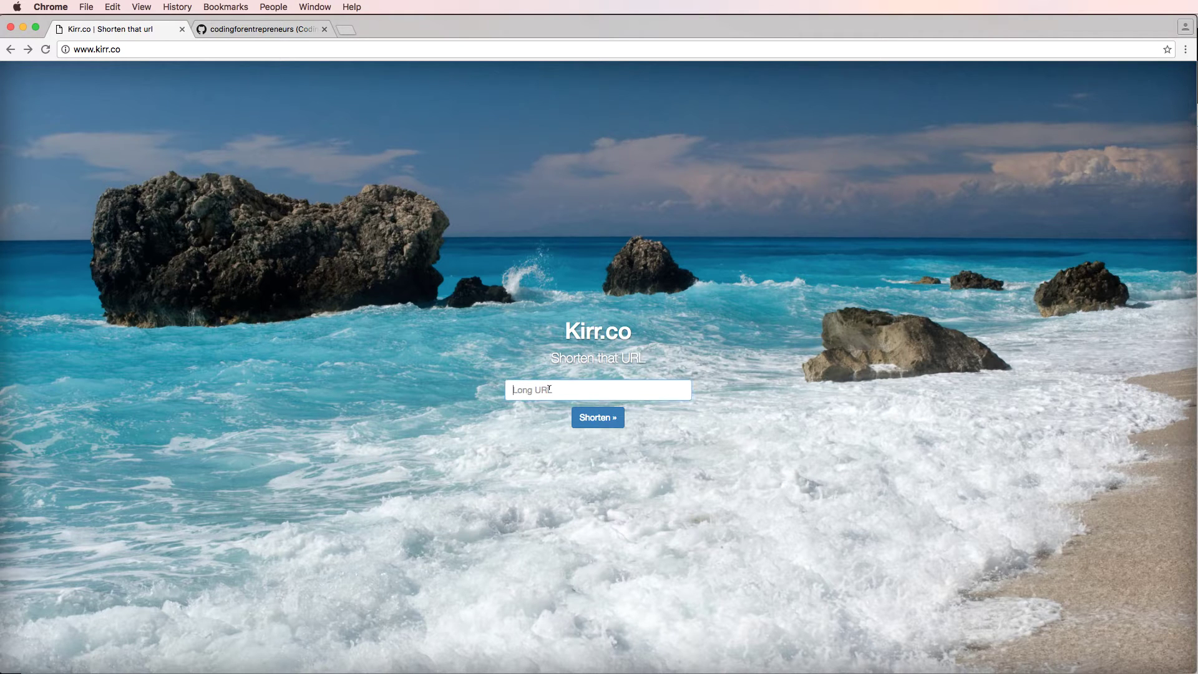
type("htt")
key("Down")
key("Down")
key("Return")
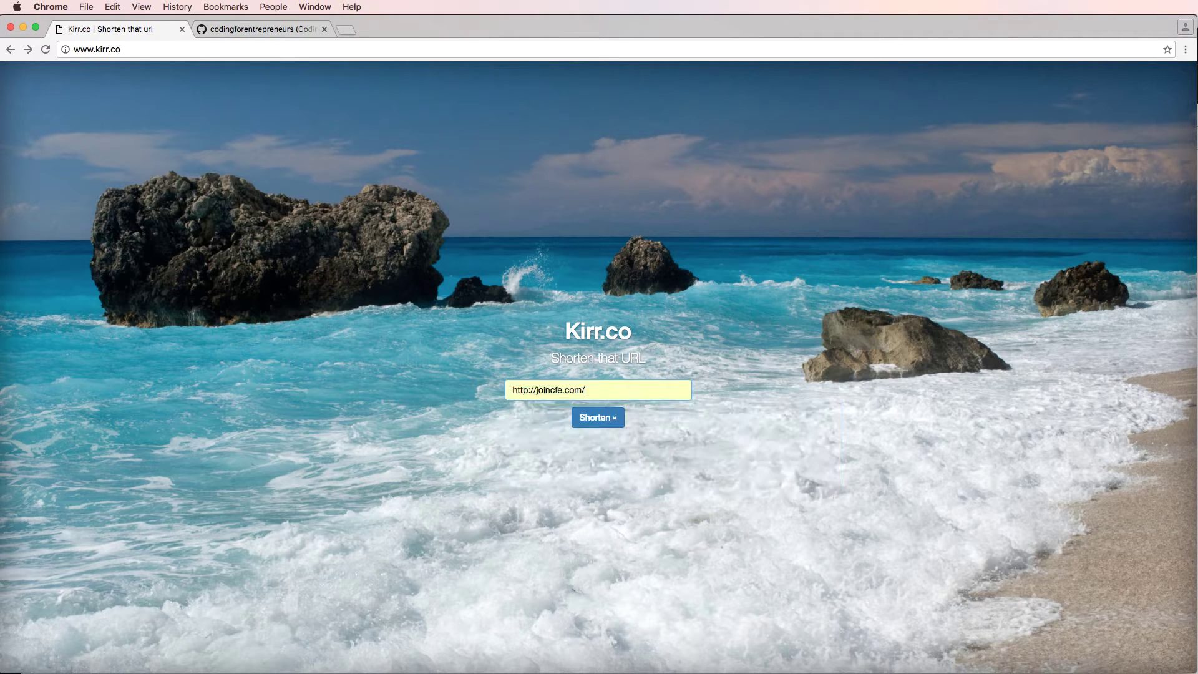
left_click(600, 421)
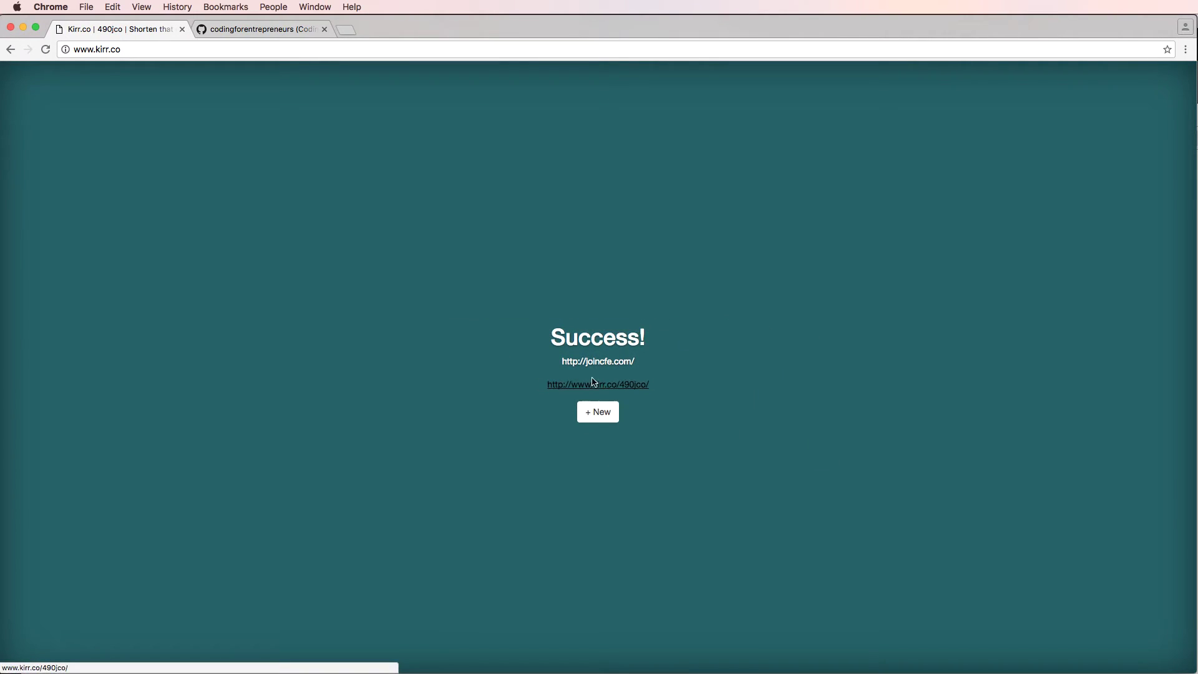
left_click_drag(562, 361, 635, 361)
left_click(650, 366)
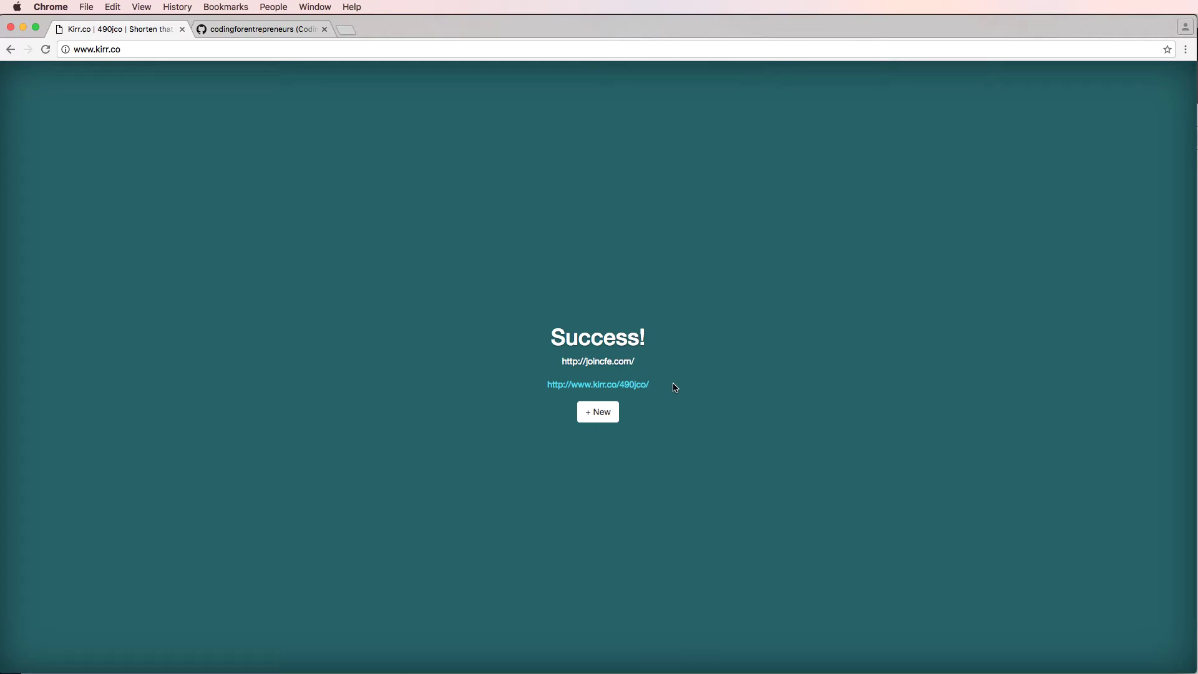
right_click(571, 383)
left_click(582, 387)
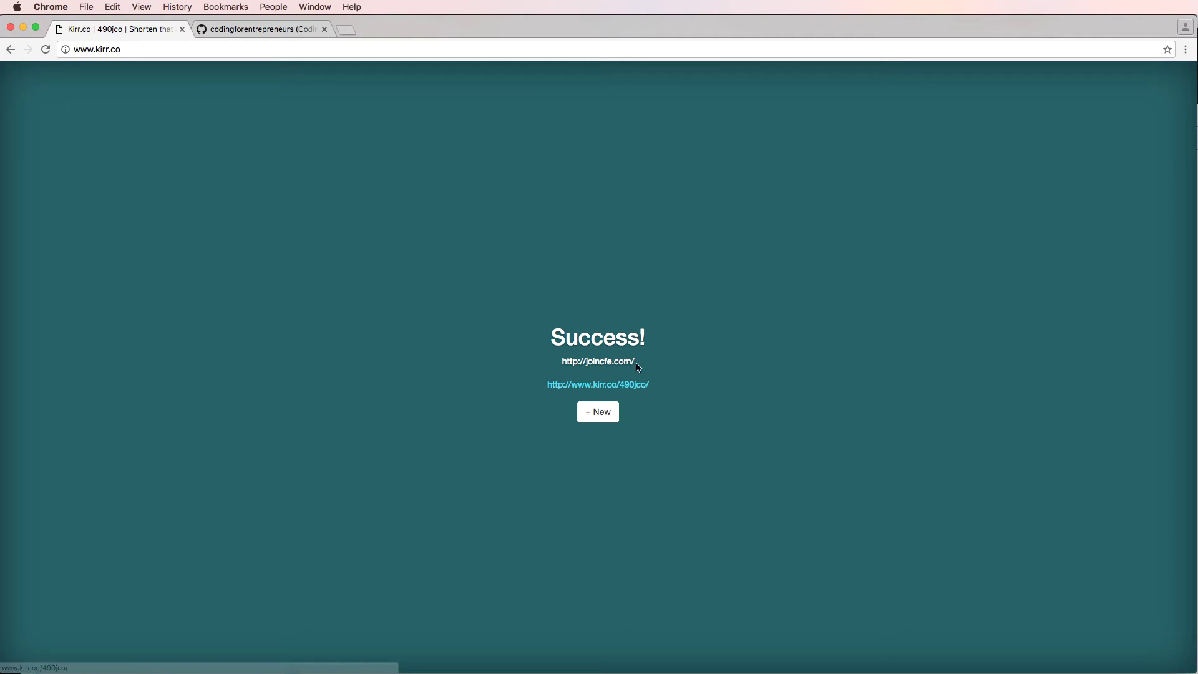
left_click_drag(635, 362, 566, 361)
key("super+c")
left_click(606, 413)
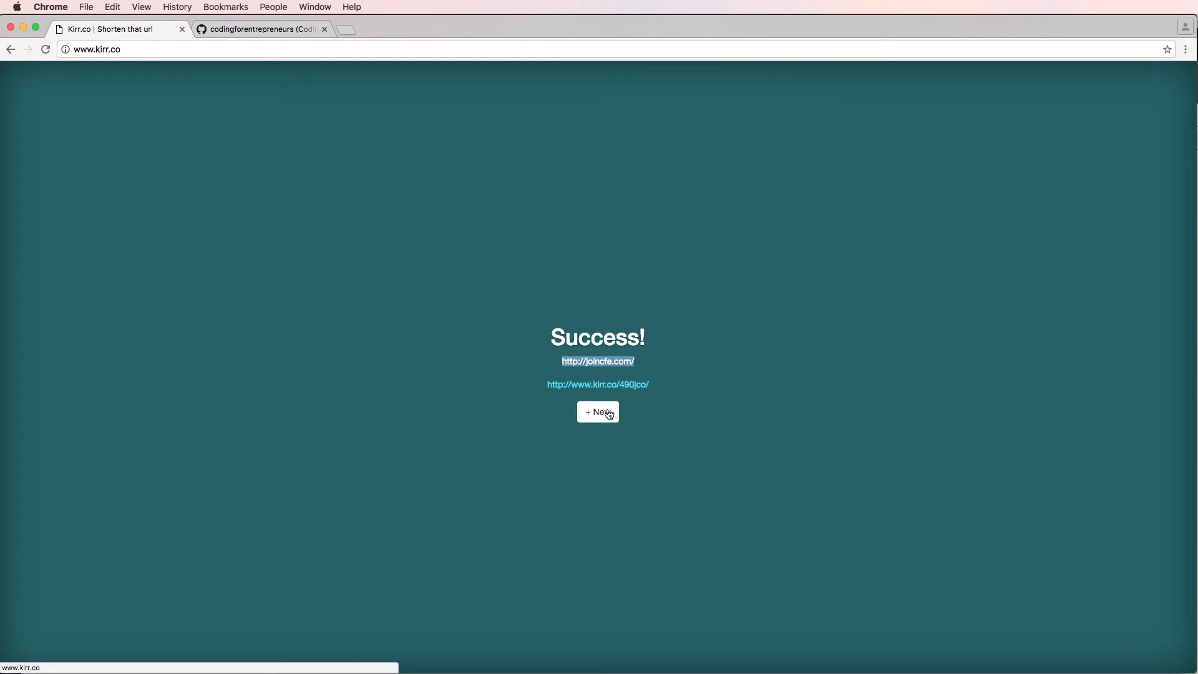
left_click(595, 388)
key("super+v")
key("Return")
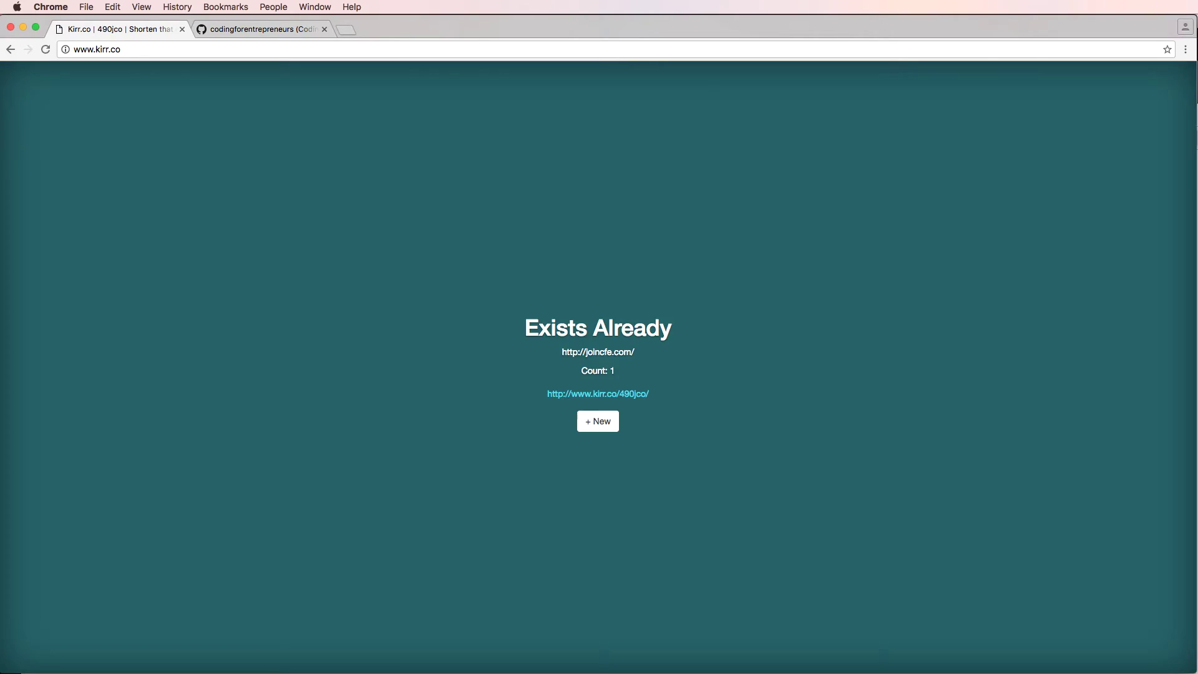
left_click(602, 394)
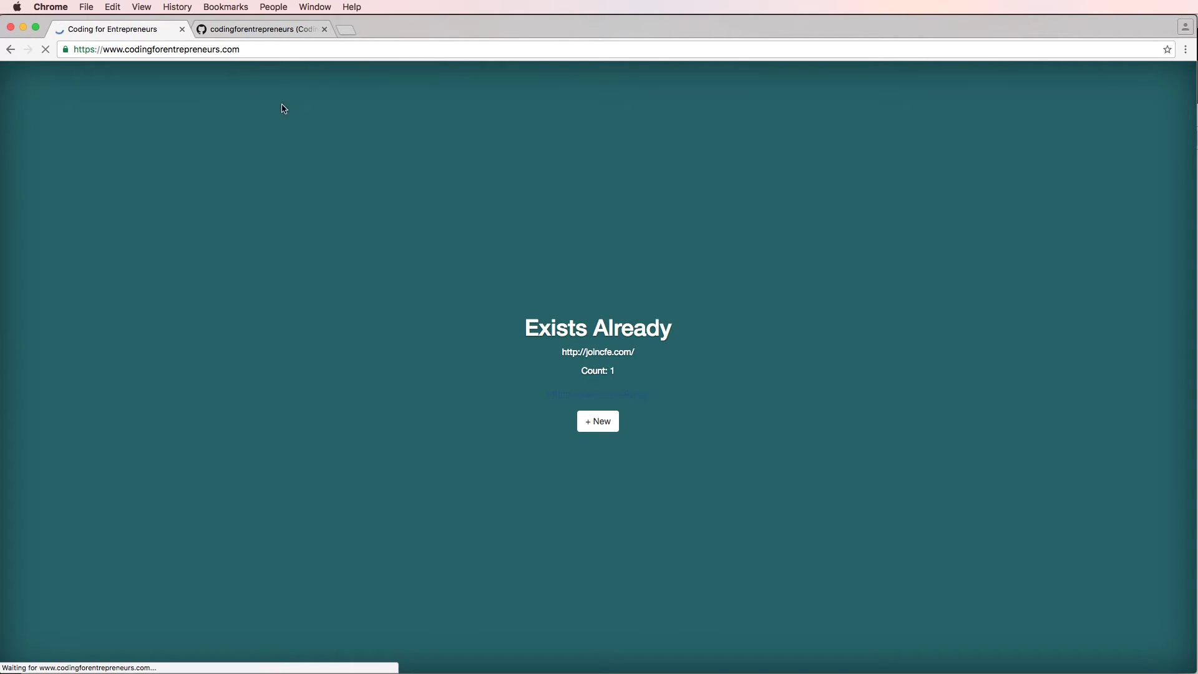
scroll(366, 164, "left", 5)
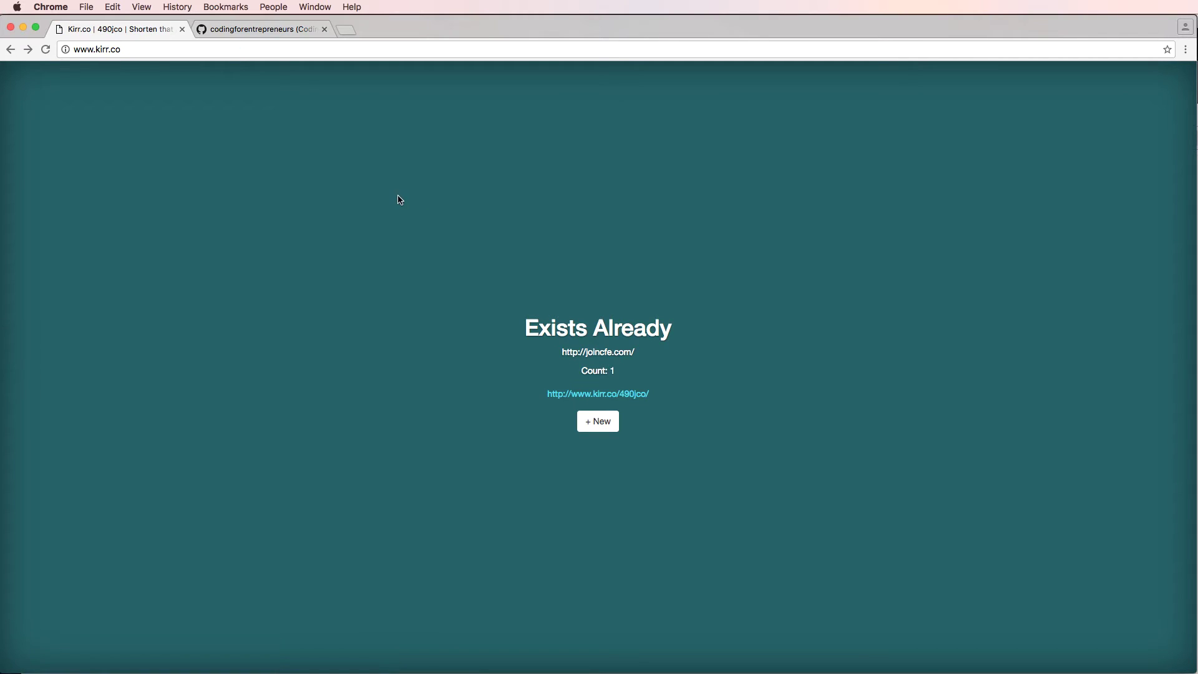
scroll(402, 200, "left", 5)
scroll(422, 239, "right", 5)
scroll(462, 258, "left", 5)
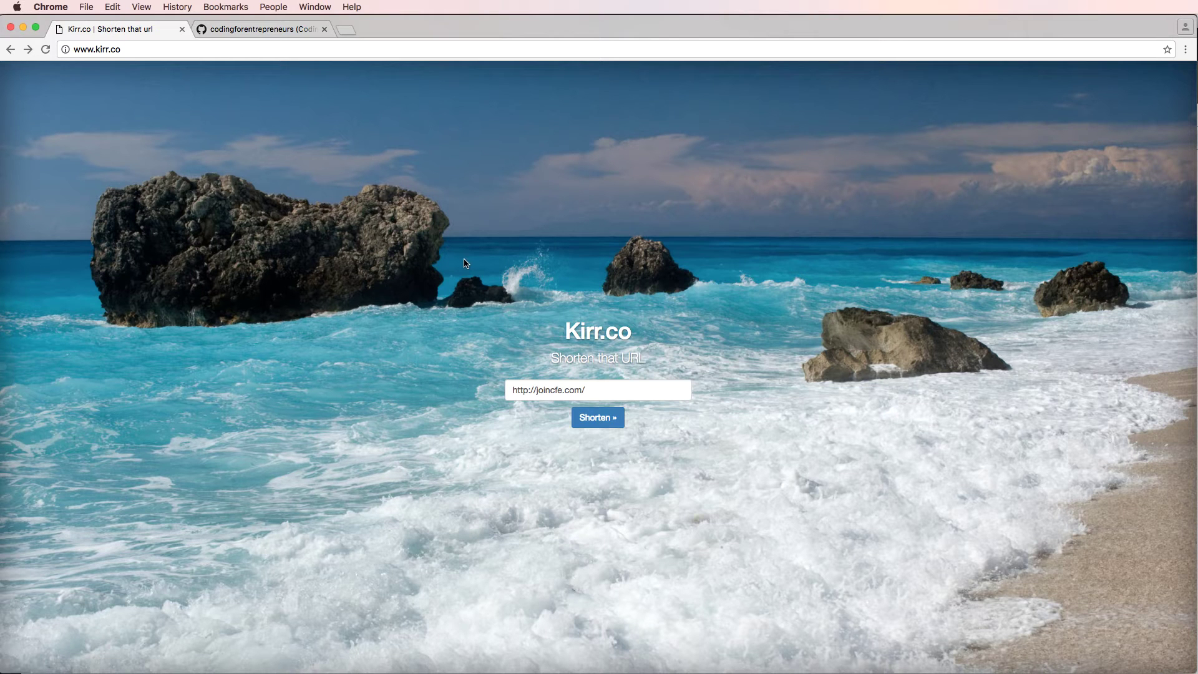
left_click(589, 416)
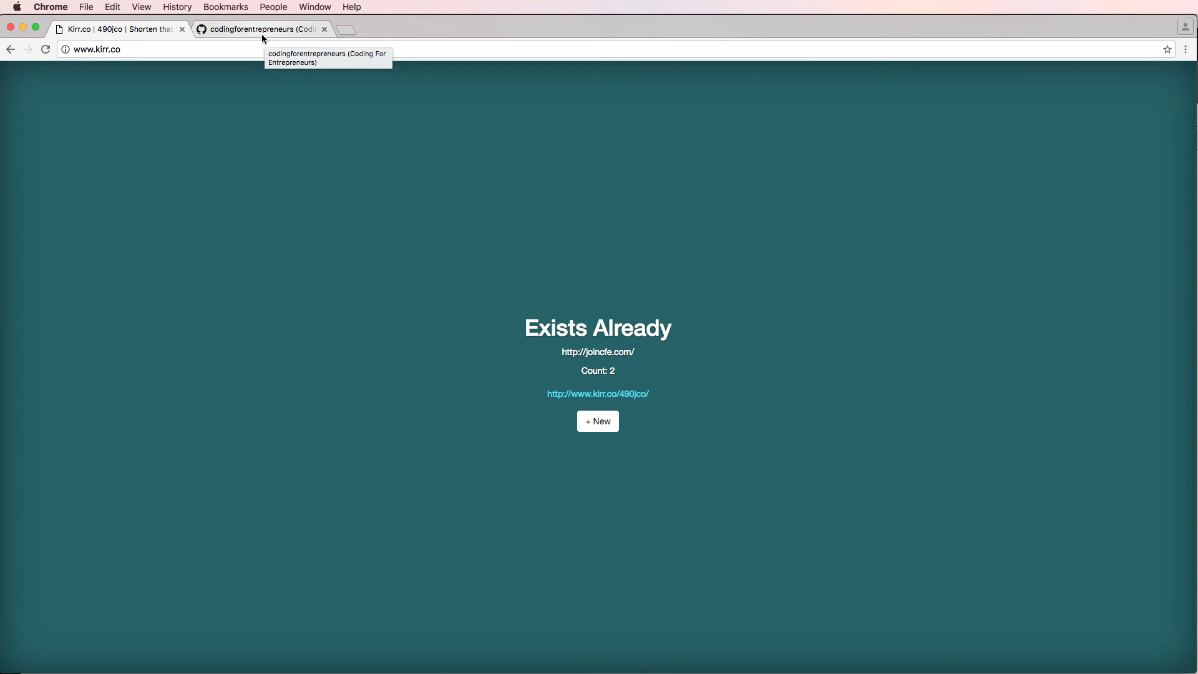
left_click(171, 46)
key("Return")
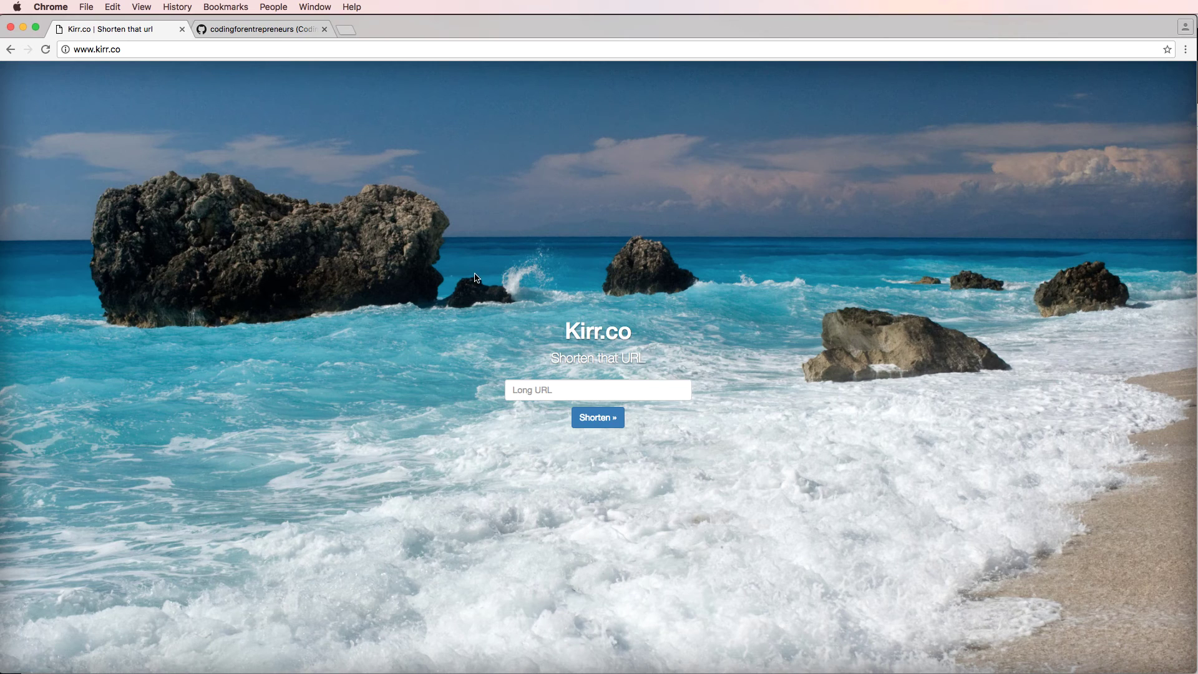
Step: Switch to the Coding For Entrepreneurs GitHub tab and open the pinned Try-Django-1.10 repository
left_click(273, 29)
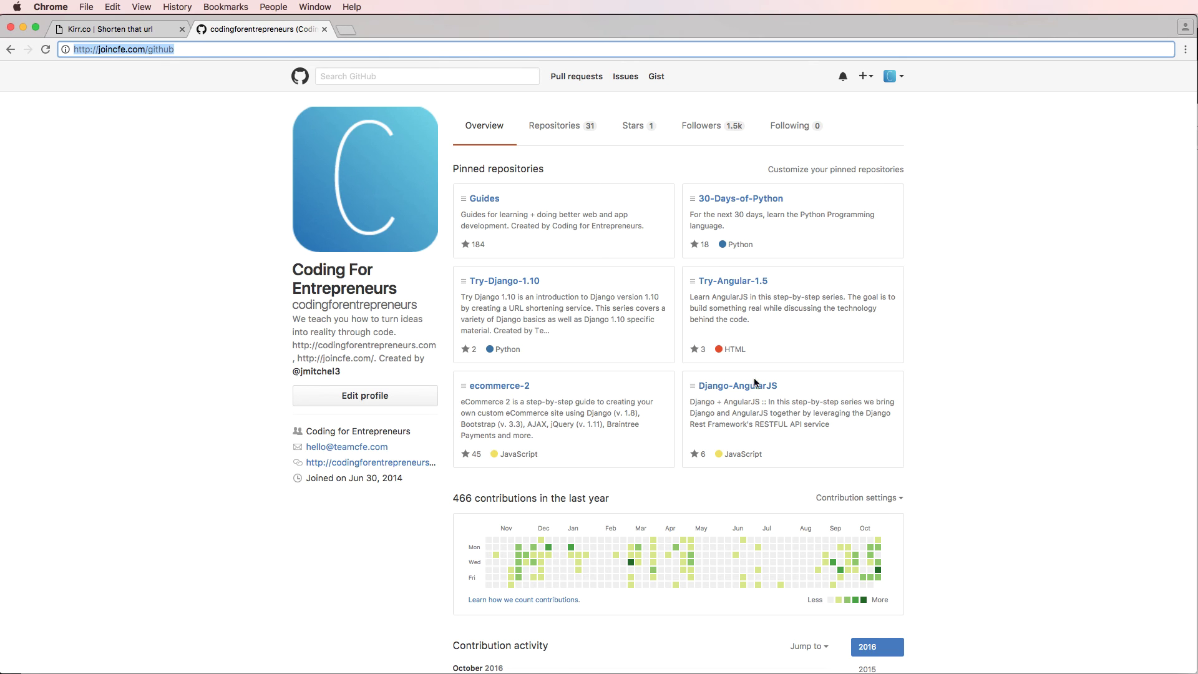
scroll(517, 276, "down", 1)
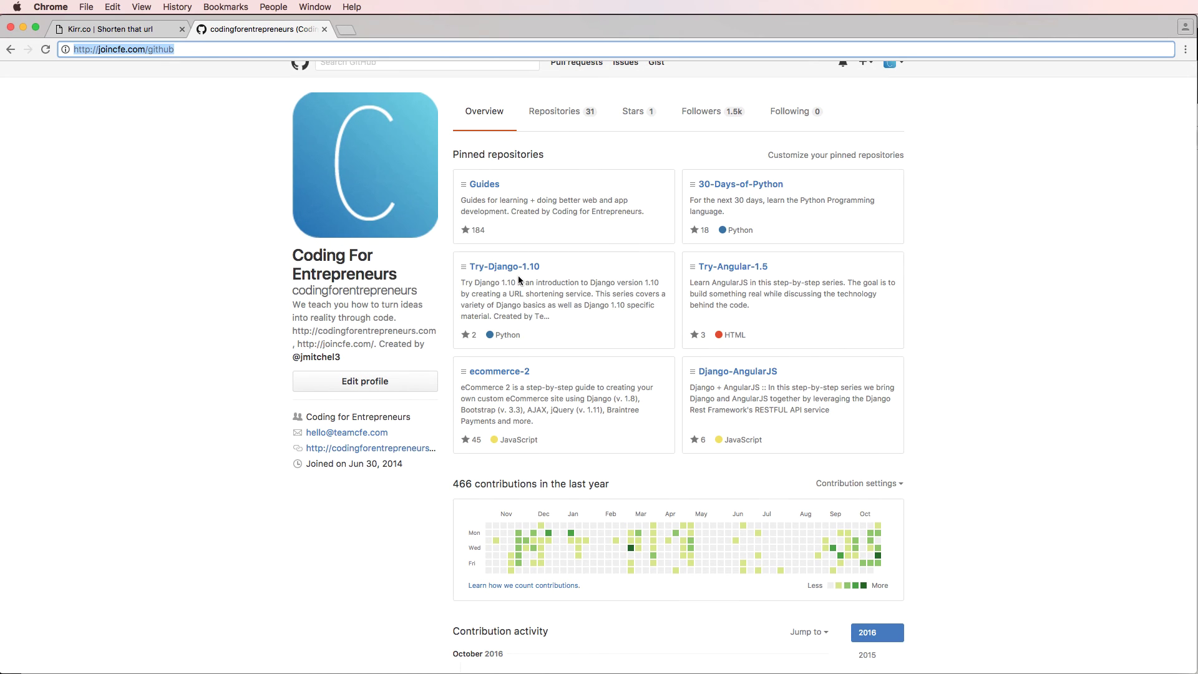
left_click(508, 269)
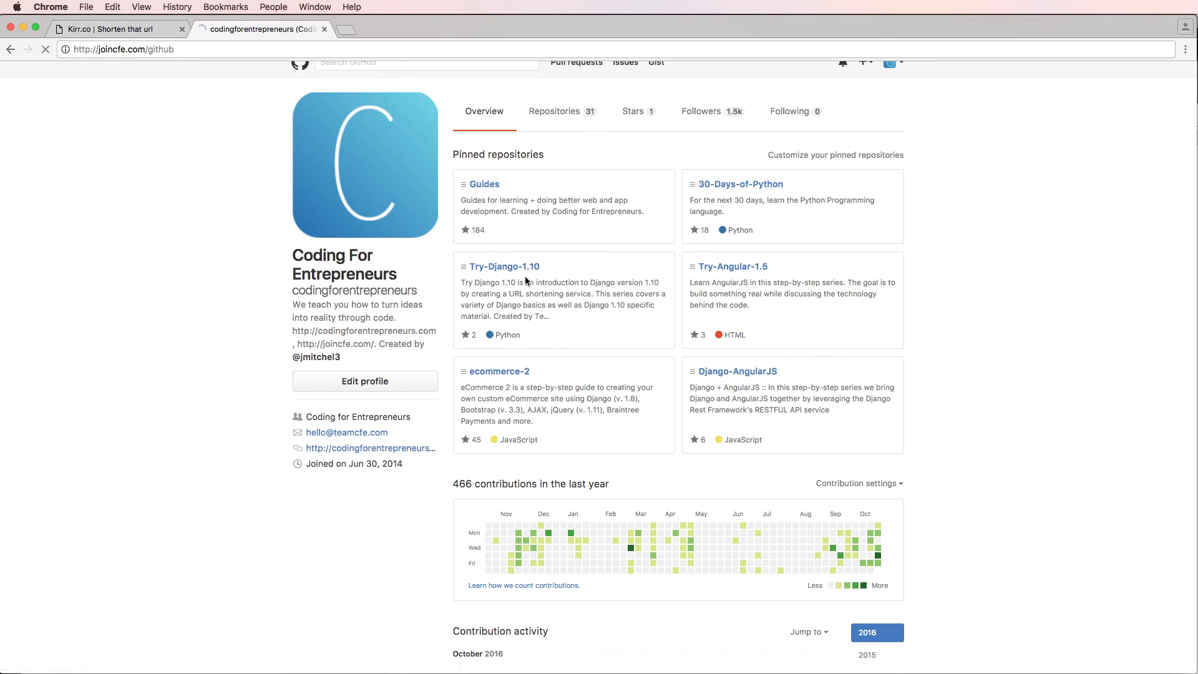